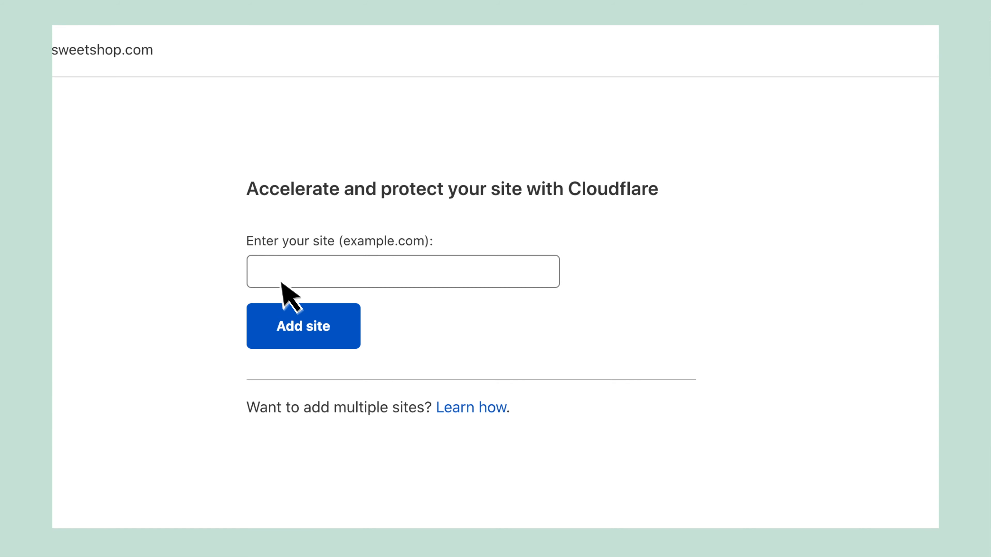
- Add the site TheSweetShop to Cloudflare, accept its scanned DNS records, and review the nameserver change instructions
{"action": "type", "text": "TheSweetShop"}
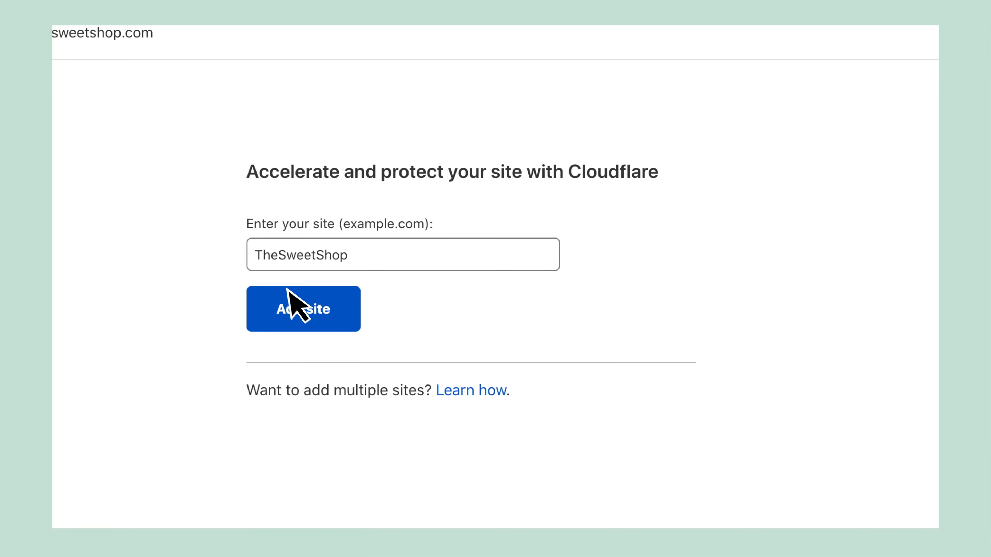
{"action": "left_click", "coordinate": [314, 322]}
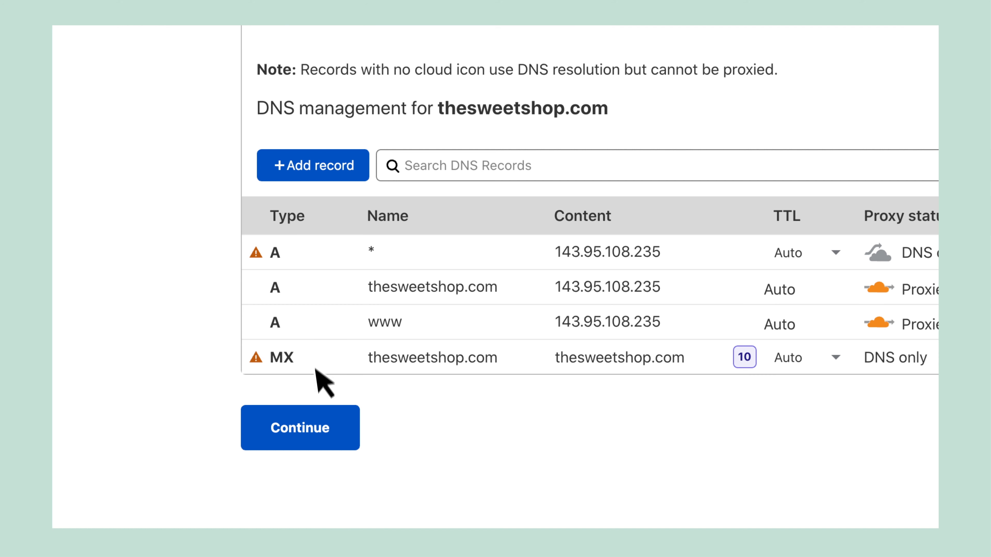
{"action": "left_click", "coordinate": [316, 442]}
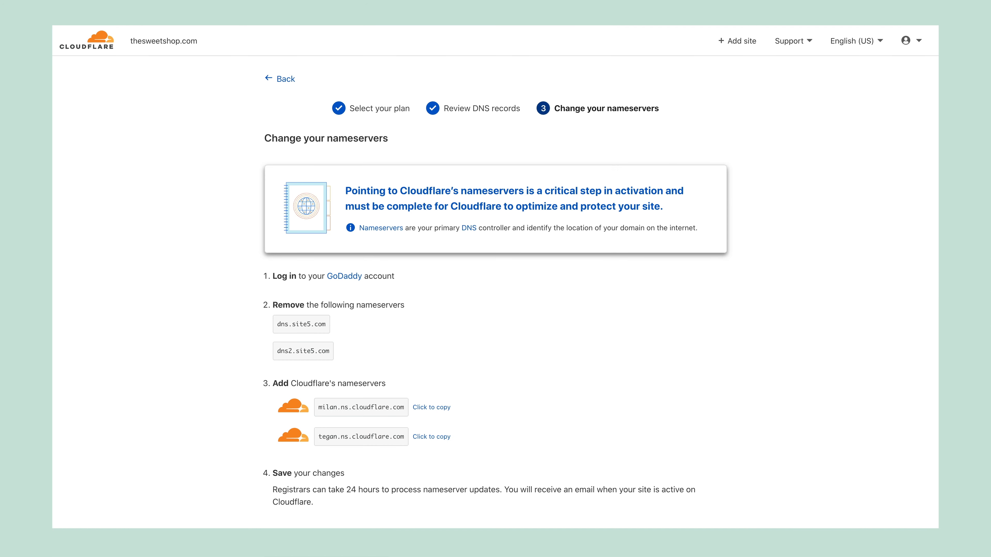
{"action": "scroll", "coordinate": [496, 277], "scroll_direction": "down", "scroll_amount": 3}
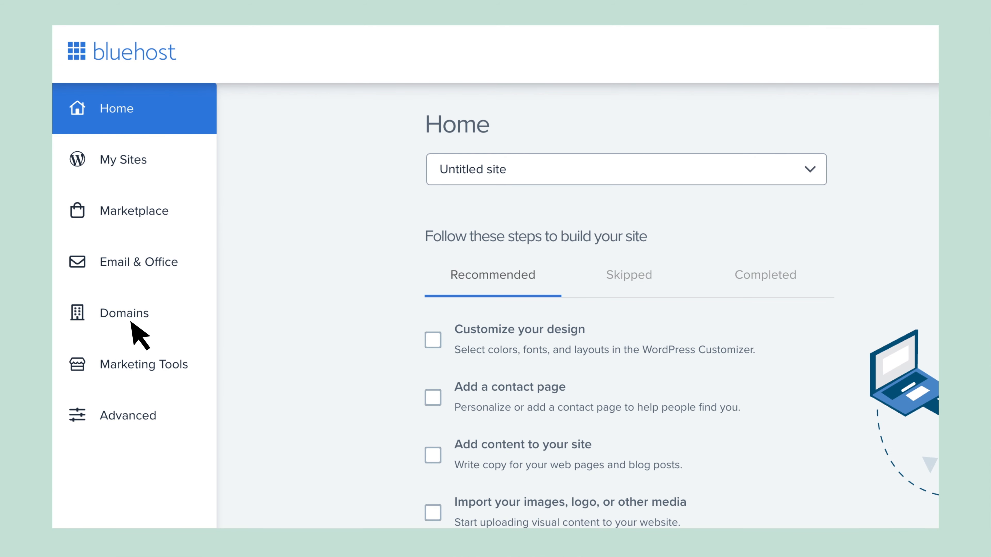
- In Bluehost, set the domain's name servers to custom values milan.ns.cloudflare.com and tegan.ns.cloudflare.com, and save them
{"action": "left_click", "coordinate": [131, 322]}
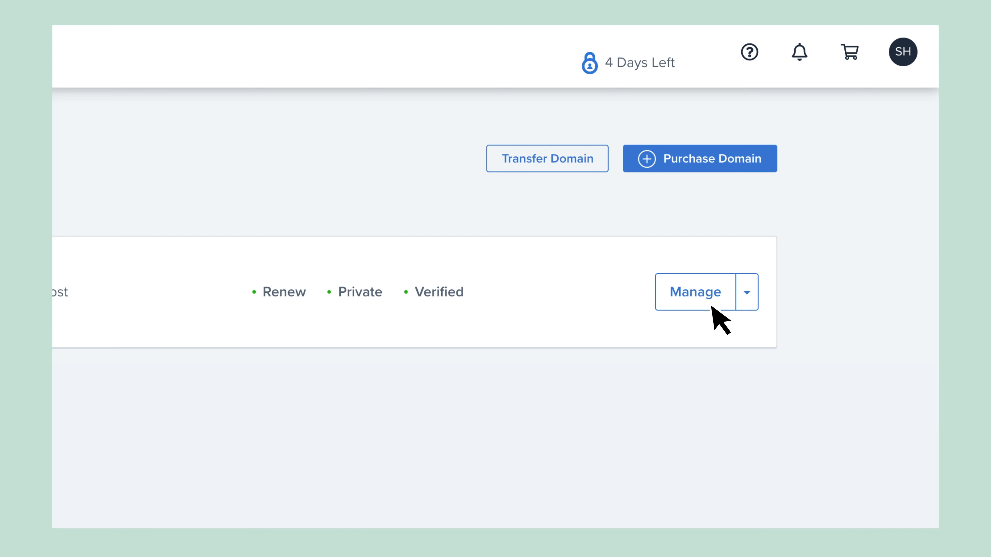
{"action": "left_click", "coordinate": [711, 306]}
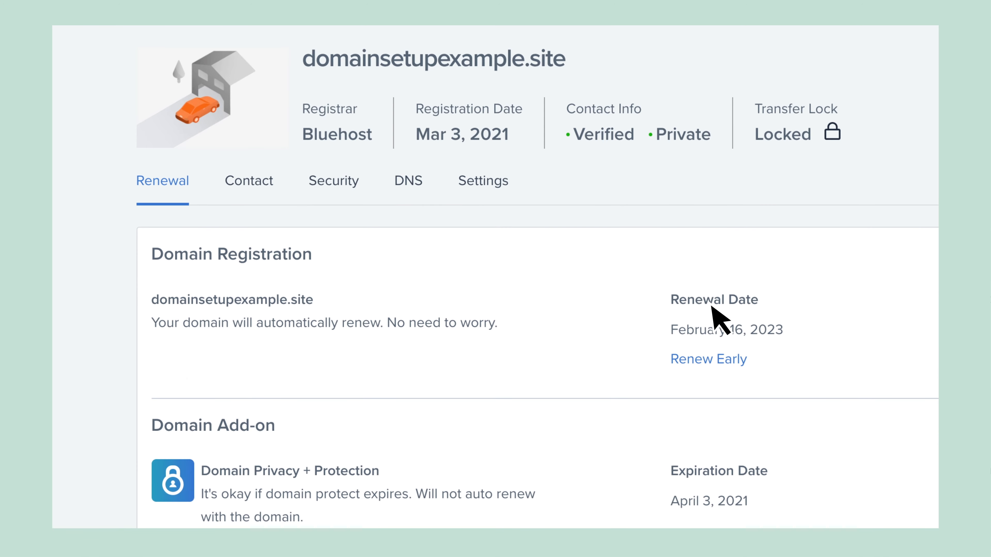
{"action": "left_click", "coordinate": [415, 186]}
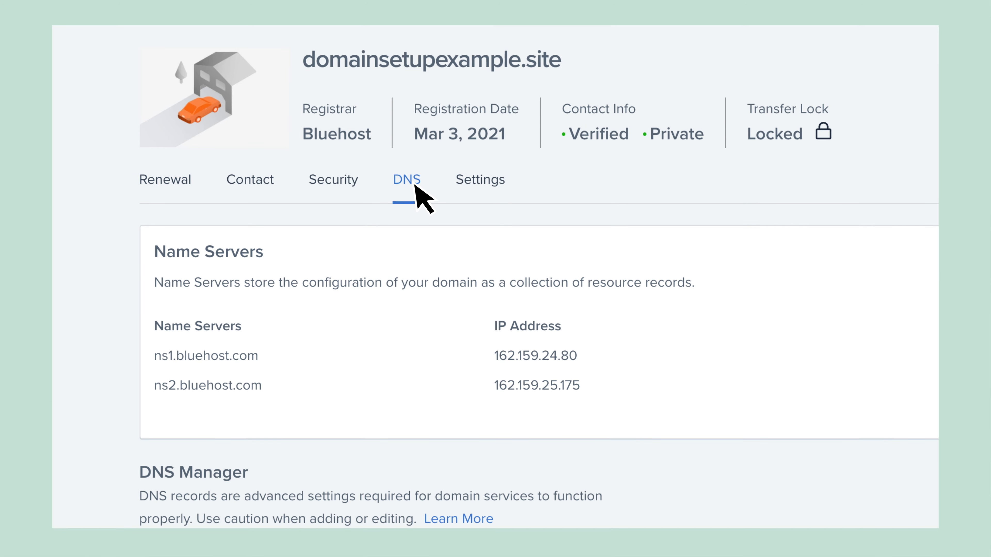
{"action": "left_click", "coordinate": [854, 296]}
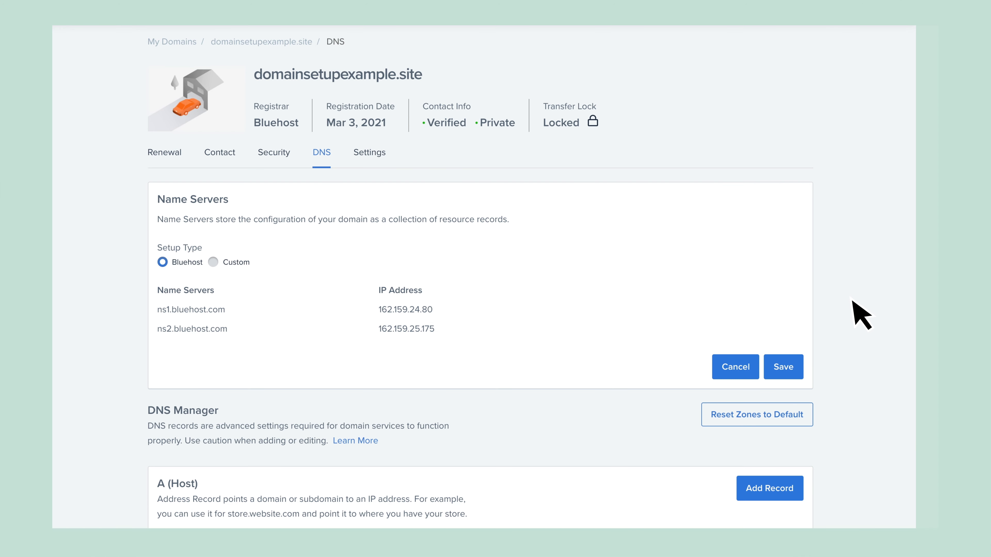
{"action": "left_click", "coordinate": [213, 262]}
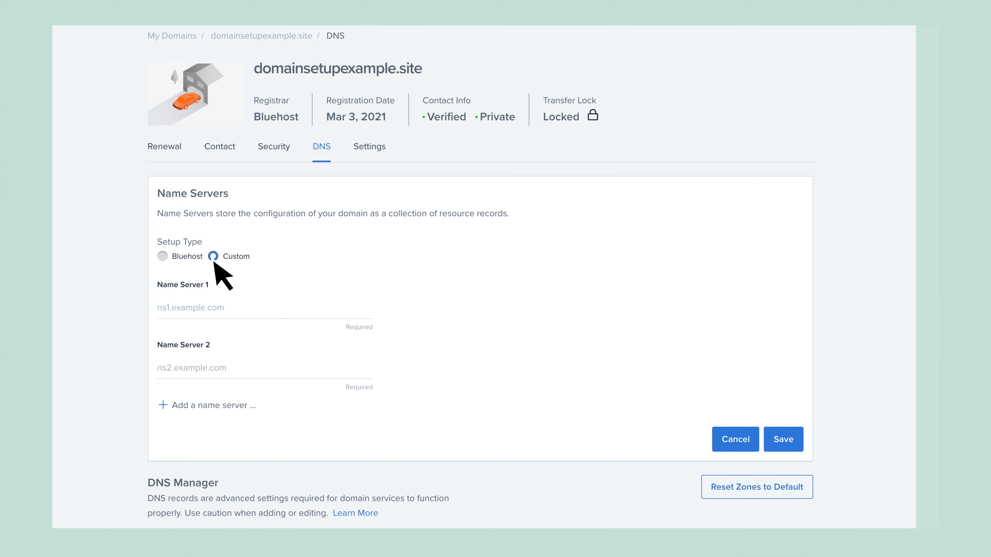
{"action": "type", "text": "milan.ns.cloudflare.comtegan.ns.cloudflare.com"}
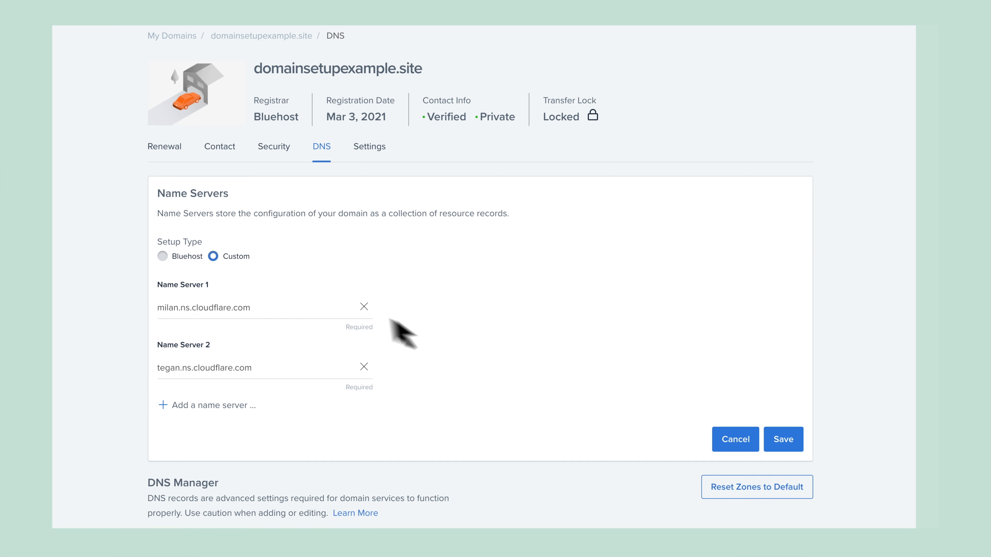
{"action": "left_click", "coordinate": [800, 449]}
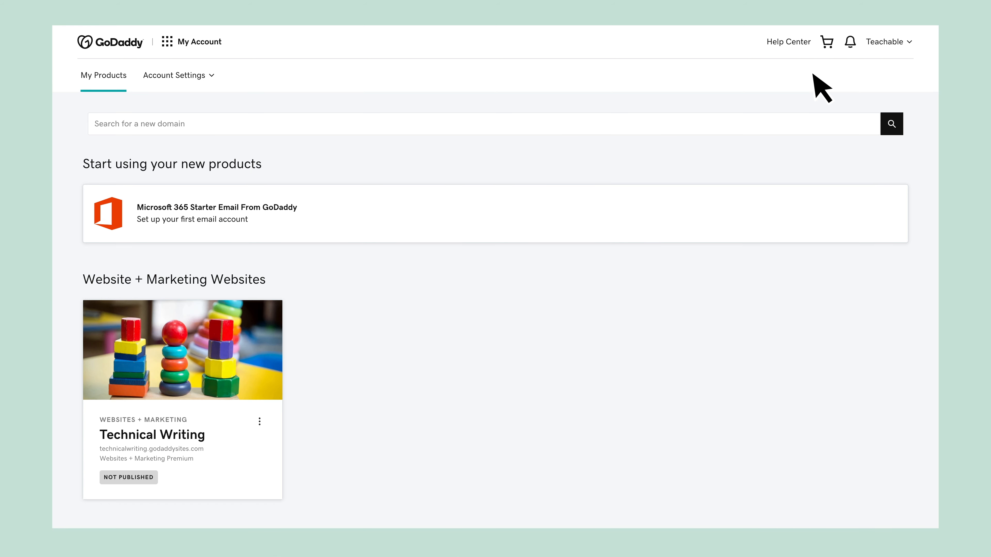
- In GoDaddy, change the domain from default nameservers to its own custom nameservers and save
{"action": "scroll", "coordinate": [813, 74], "scroll_direction": "down", "scroll_amount": 12}
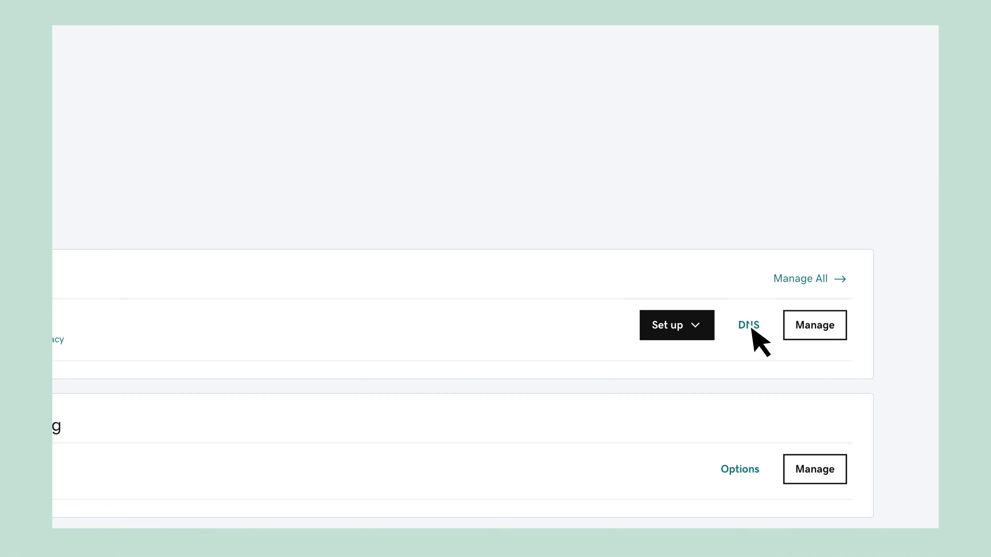
{"action": "left_click", "coordinate": [749, 324]}
{"action": "scroll", "coordinate": [753, 330], "scroll_direction": "down", "scroll_amount": 9}
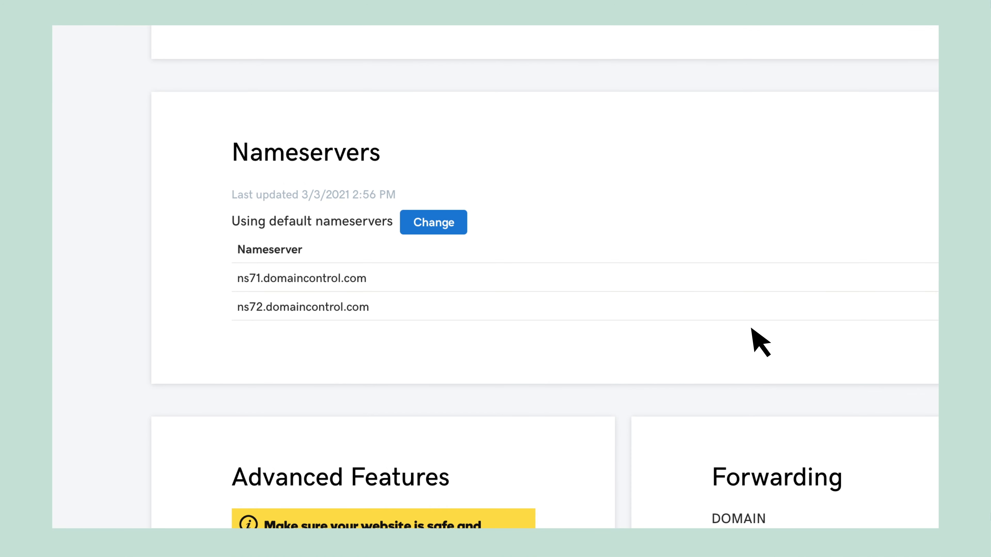
{"action": "left_click", "coordinate": [441, 232]}
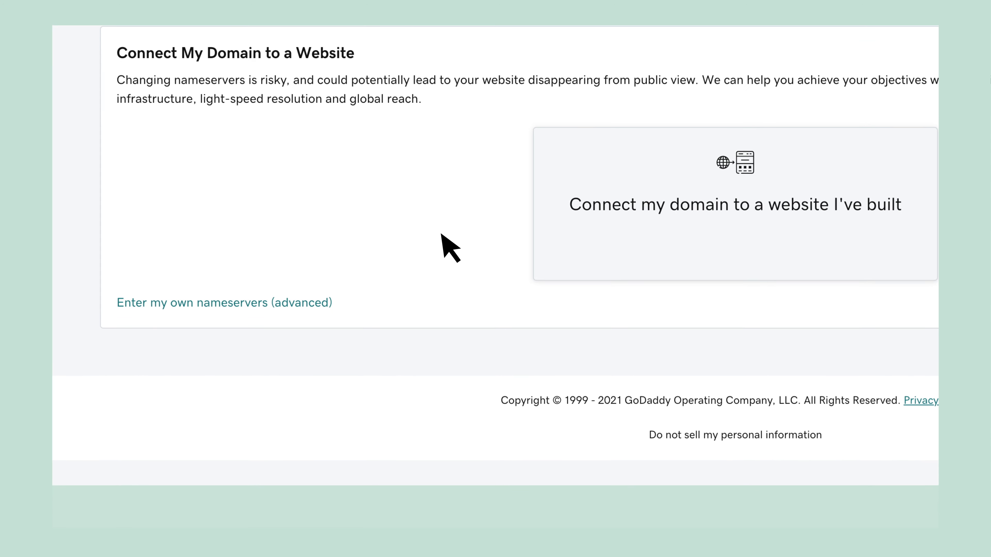
{"action": "left_click", "coordinate": [258, 307]}
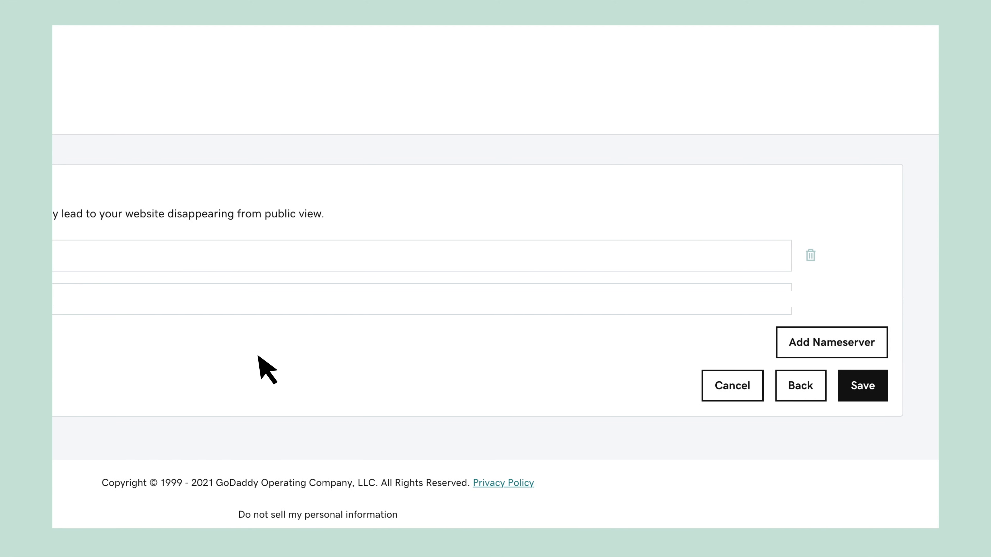
{"action": "left_click", "coordinate": [872, 393]}
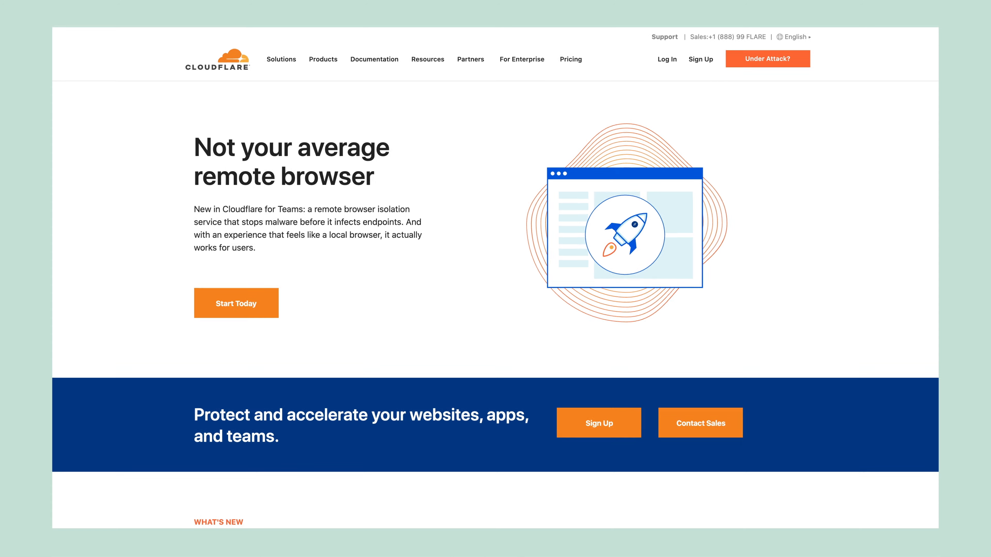
- In Cloudflare, delete the A record for thesweetshop.com from the site's DNS records
{"action": "left_click", "coordinate": [734, 71]}
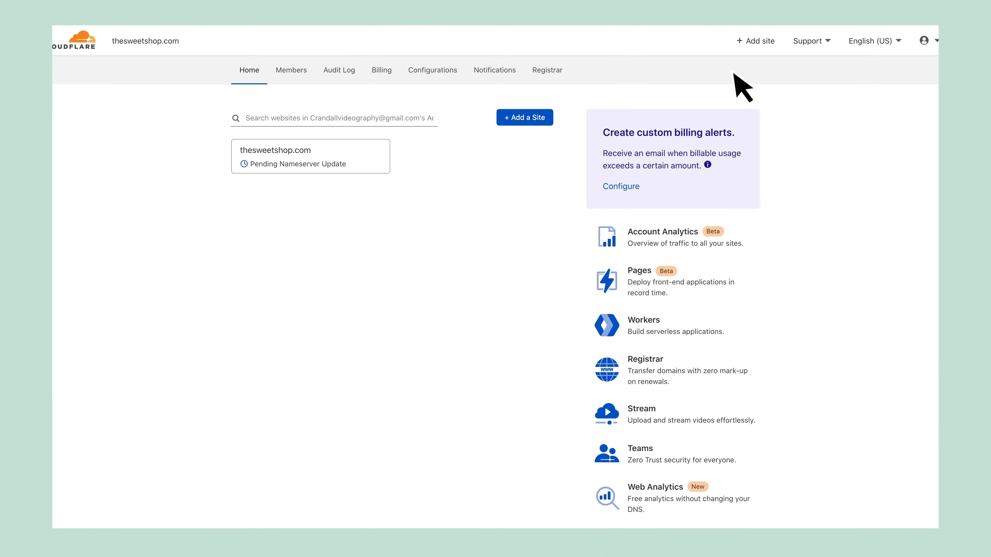
{"action": "left_click", "coordinate": [318, 166]}
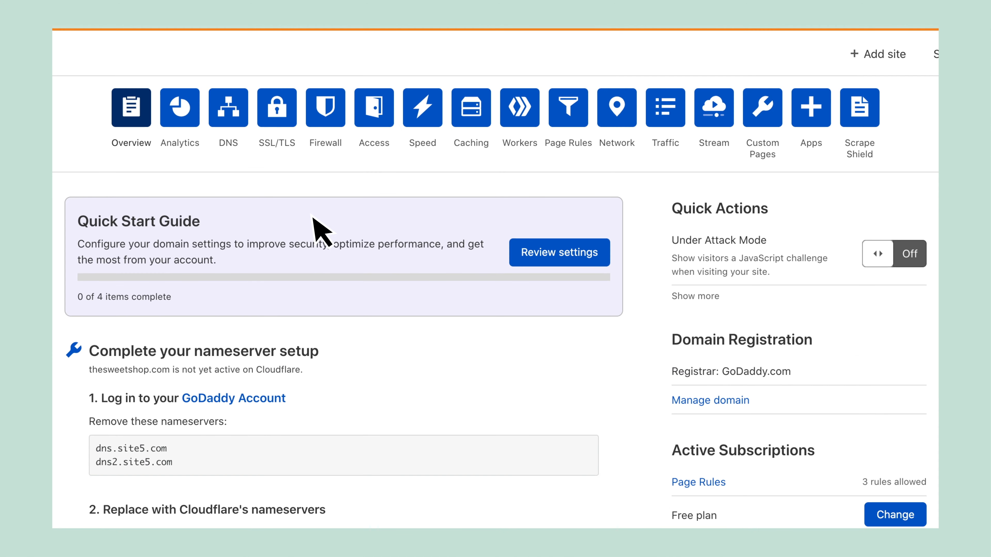
{"action": "left_click", "coordinate": [228, 113]}
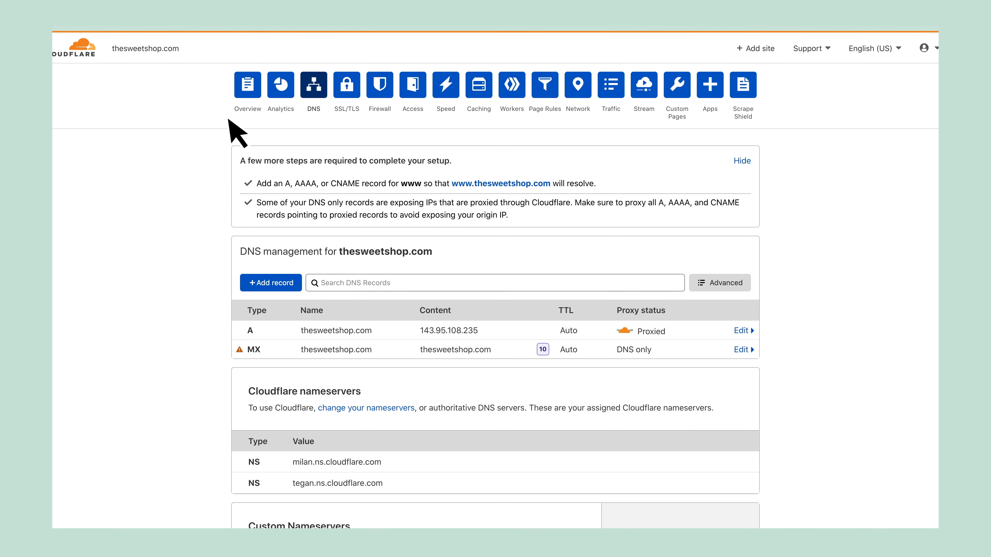
{"action": "left_click", "coordinate": [745, 331]}
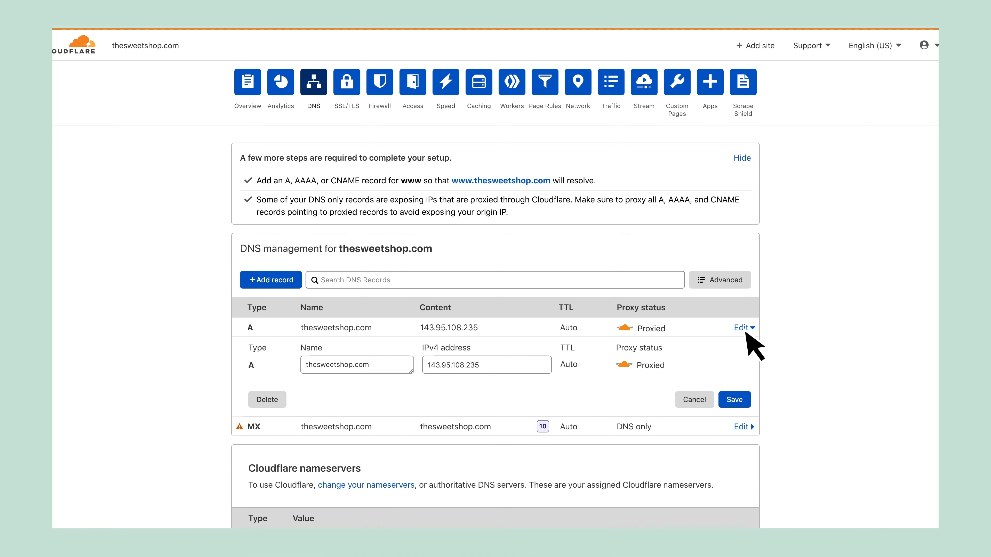
{"action": "left_click", "coordinate": [267, 399]}
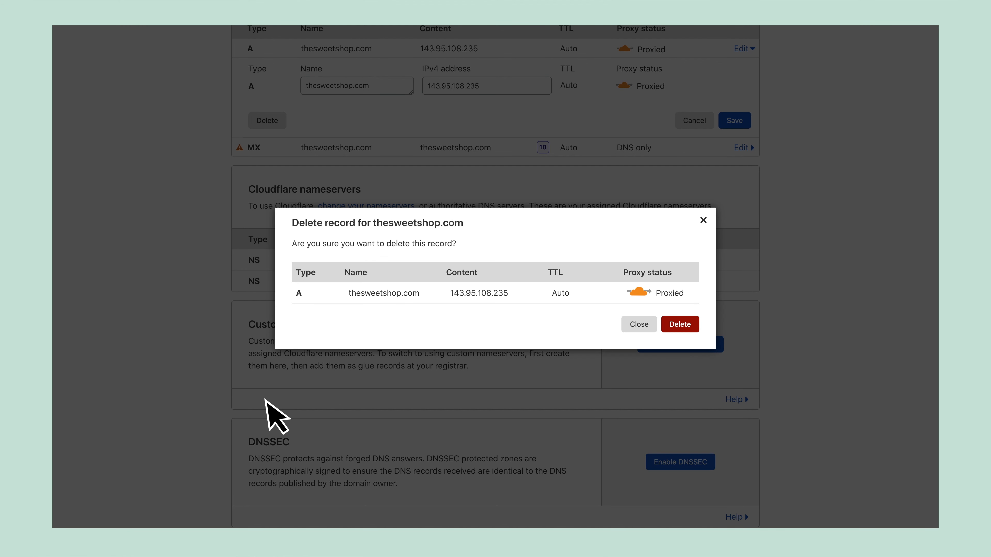
{"action": "left_click", "coordinate": [681, 325]}
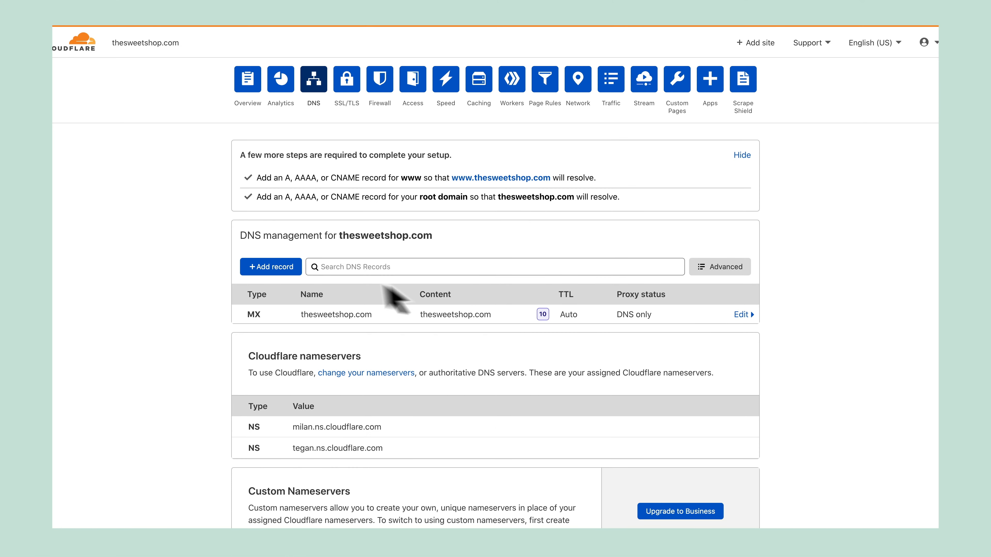
- Add a CNAME record named www targeting school.teachable.com with proxy status DNS only, and save it
{"action": "left_click", "coordinate": [272, 267]}
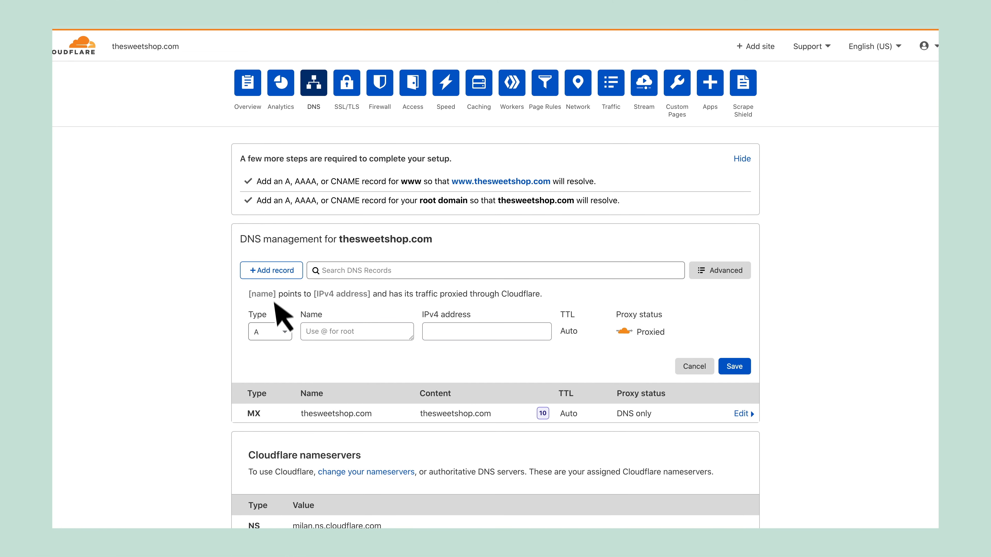
{"action": "left_click", "coordinate": [276, 330]}
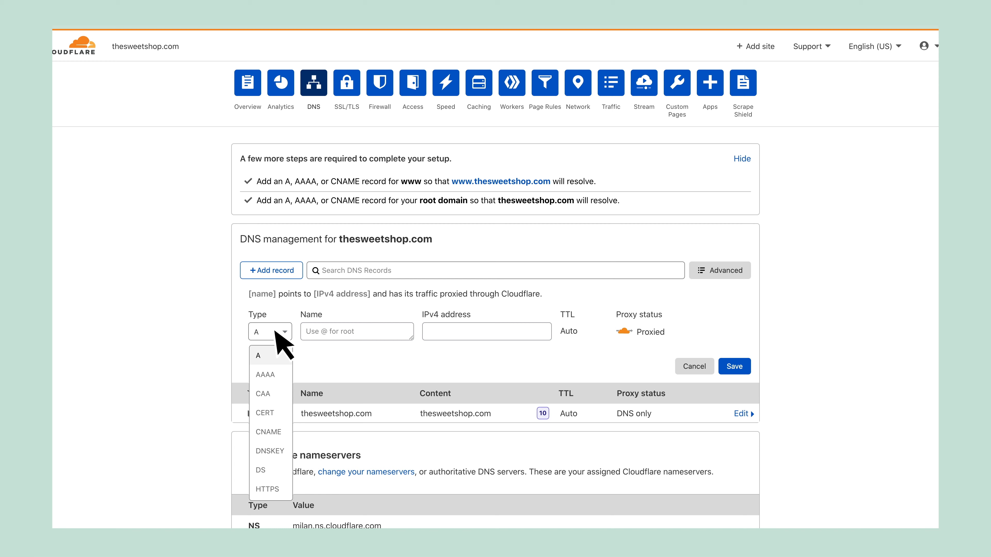
{"action": "left_click", "coordinate": [276, 432]}
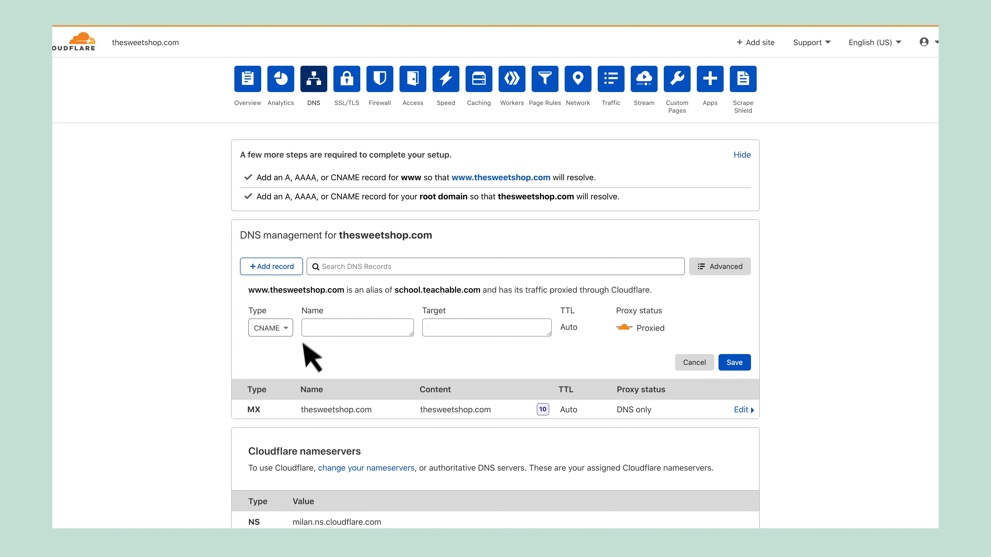
{"action": "type", "text": "www"}
{"action": "type", "text": "school.teachable.com"}
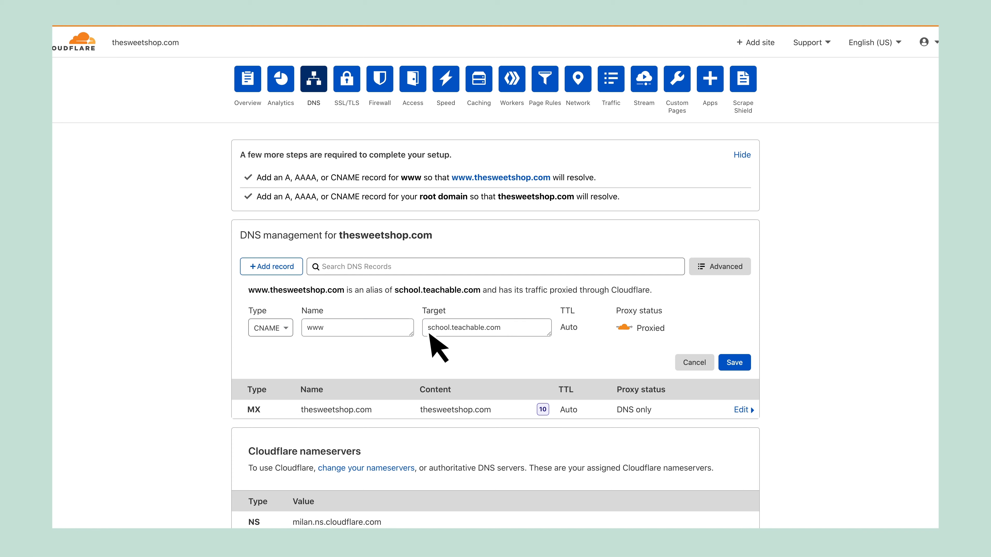
{"action": "left_click", "coordinate": [624, 328]}
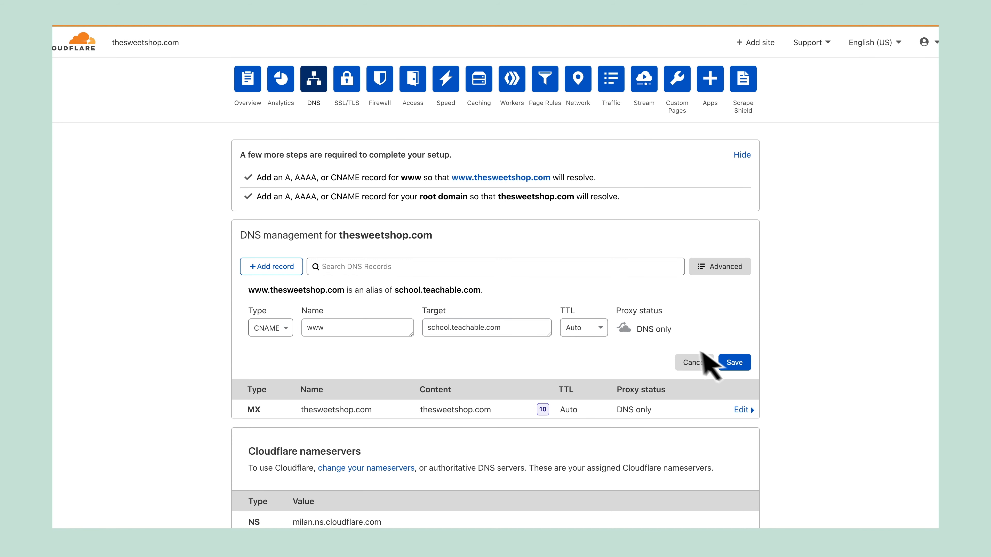
{"action": "left_click", "coordinate": [736, 363]}
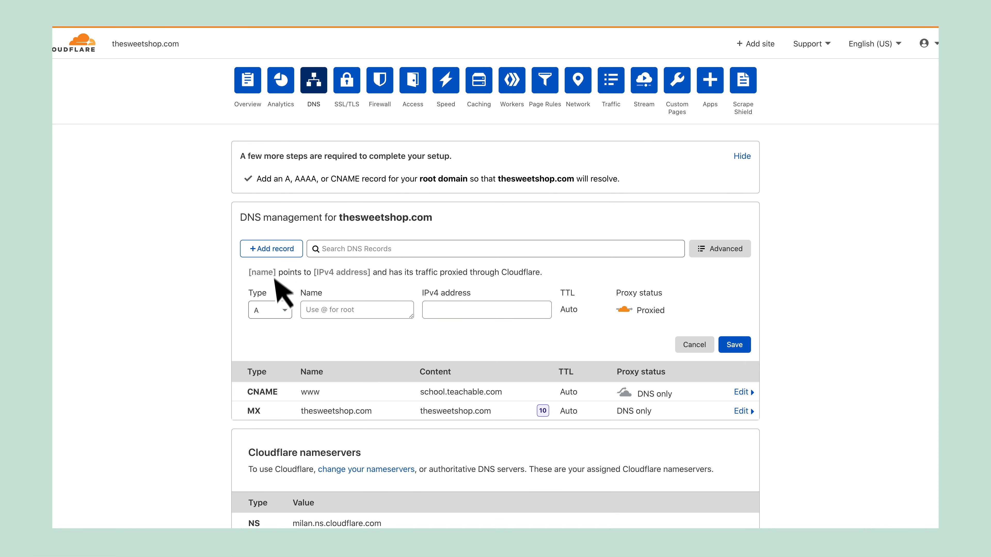
- Add a root CNAME record named @ targeting school.teachable.com with proxy status DNS only, and save it
{"action": "left_click", "coordinate": [275, 310]}
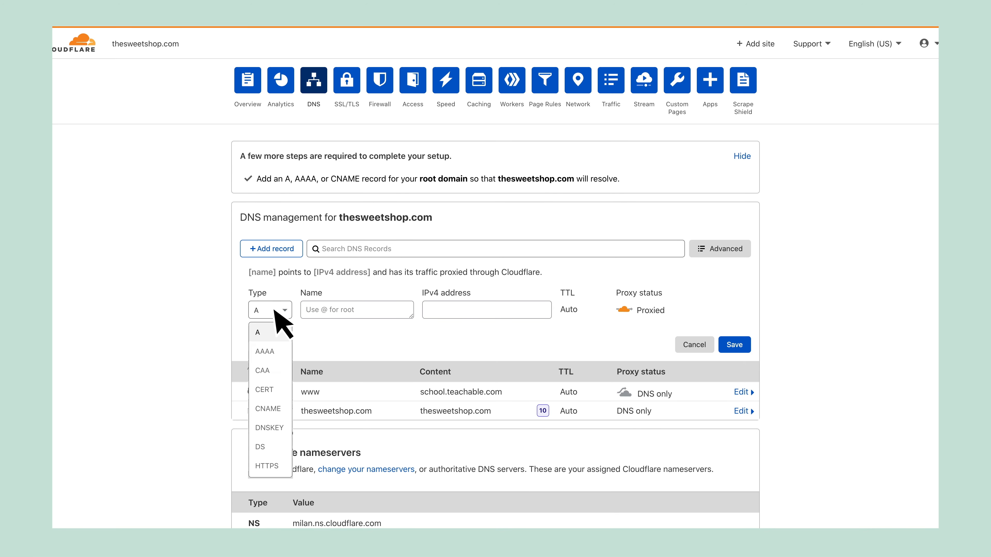
{"action": "left_click", "coordinate": [275, 411]}
{"action": "left_click", "coordinate": [325, 314]}
{"action": "type", "text": "@"}
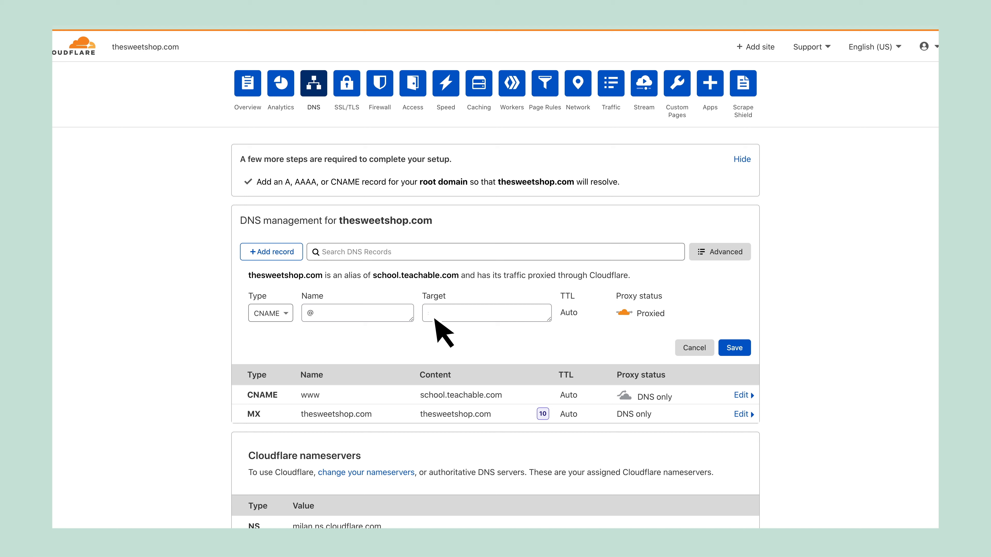
{"action": "type", "text": "school.teachable.com"}
{"action": "left_click", "coordinate": [625, 314]}
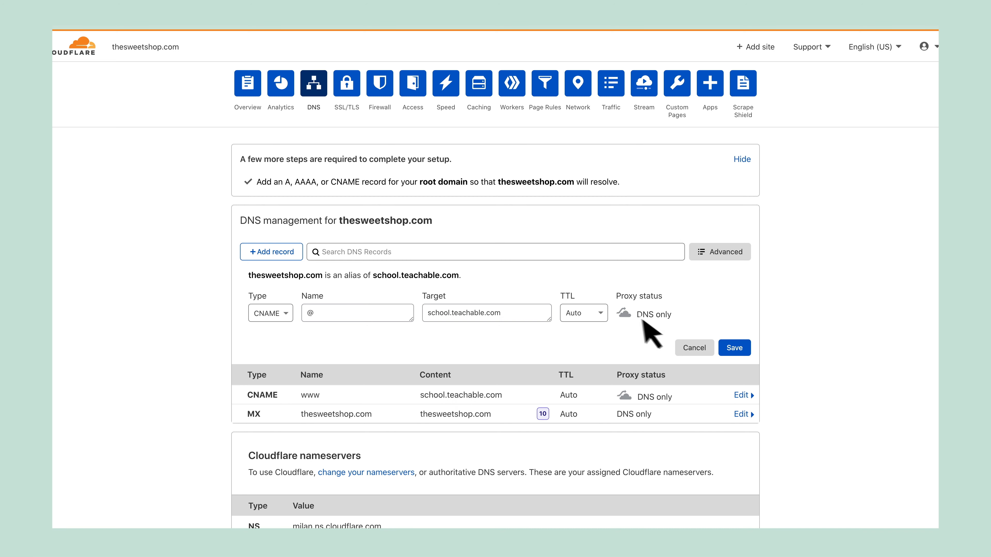
{"action": "left_click", "coordinate": [735, 348]}
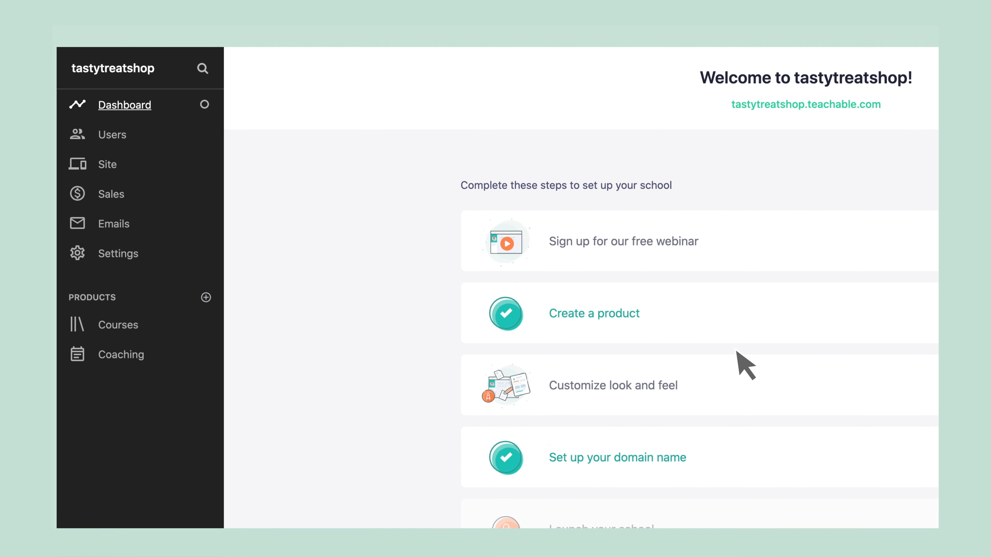
{"action": "left_click", "coordinate": [109, 166]}
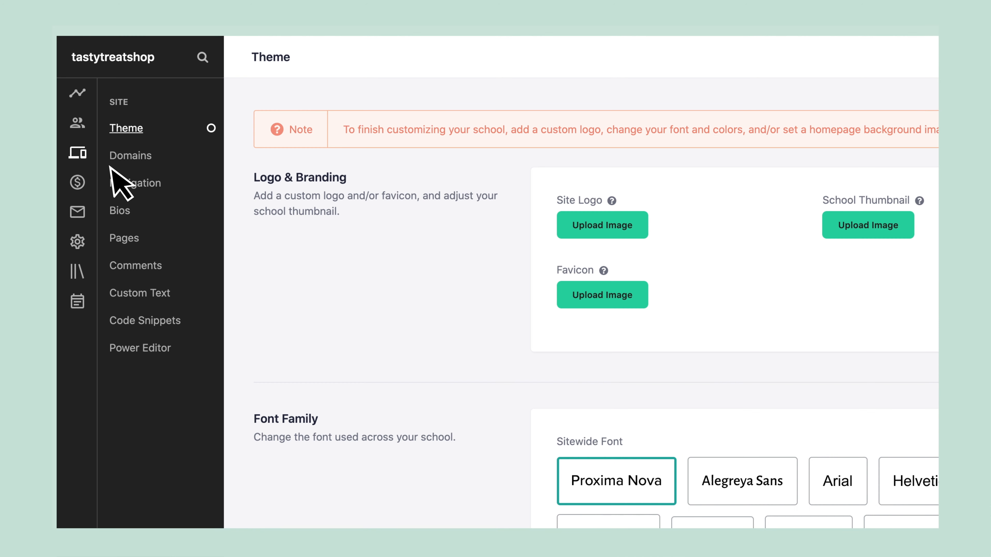
{"action": "left_click", "coordinate": [130, 156]}
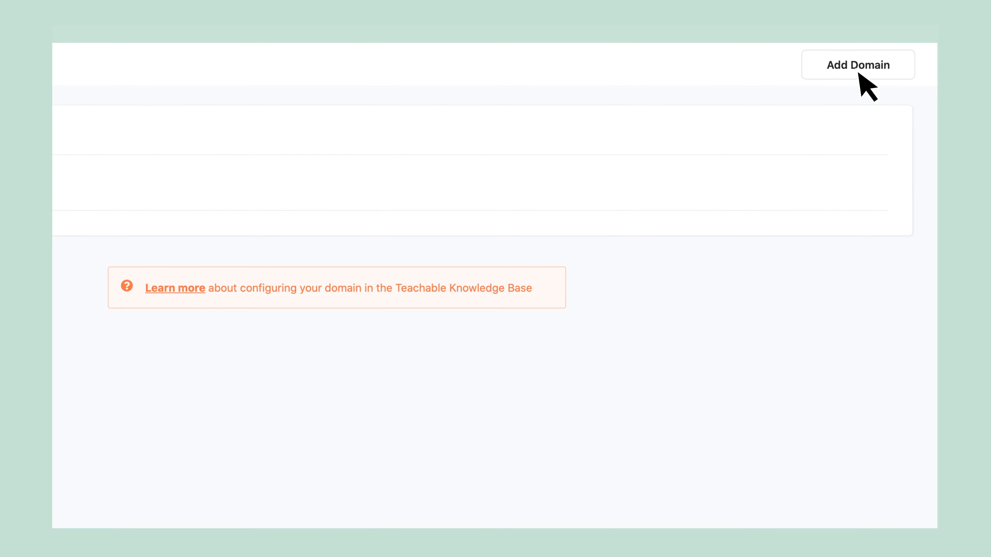
{"action": "left_click", "coordinate": [860, 73]}
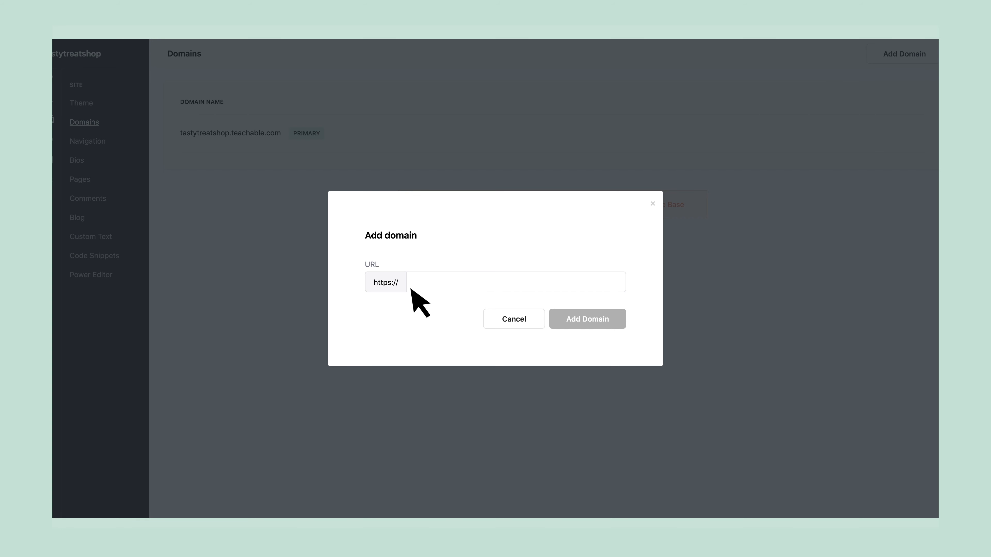
{"action": "type", "text": "www.tastytreatshop.com"}
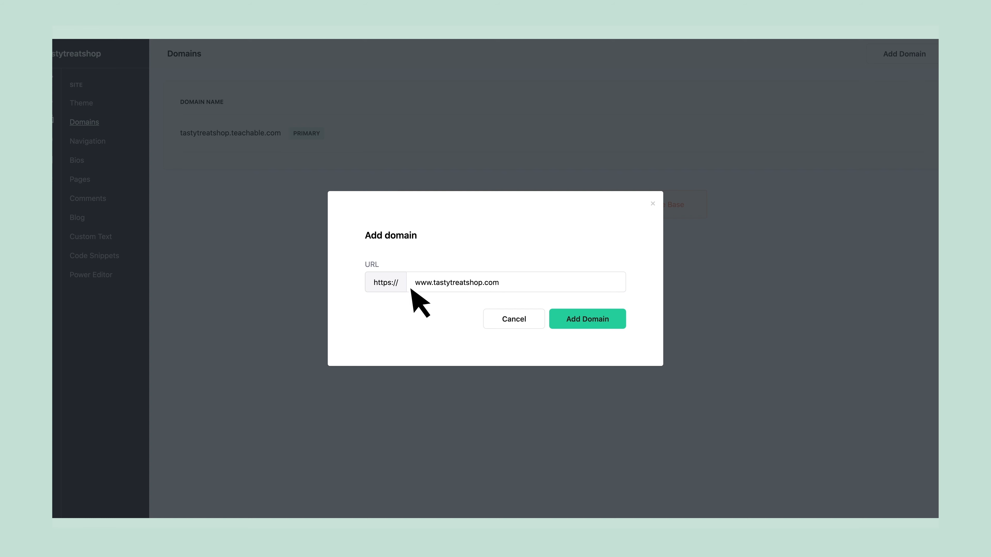
{"action": "left_click", "coordinate": [572, 319]}
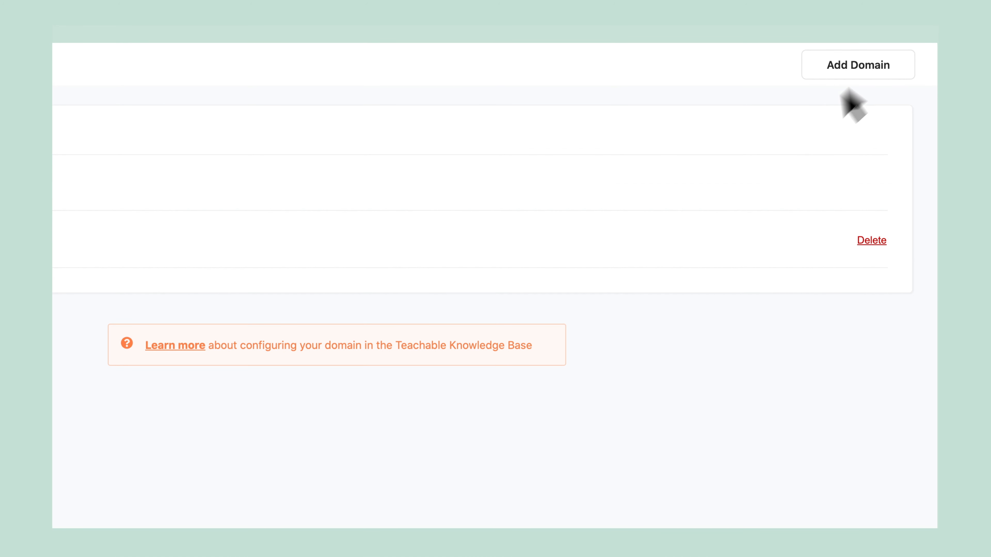
- Add the root version tastytreatshop.com as a second custom domain for the school
{"action": "left_click", "coordinate": [855, 70]}
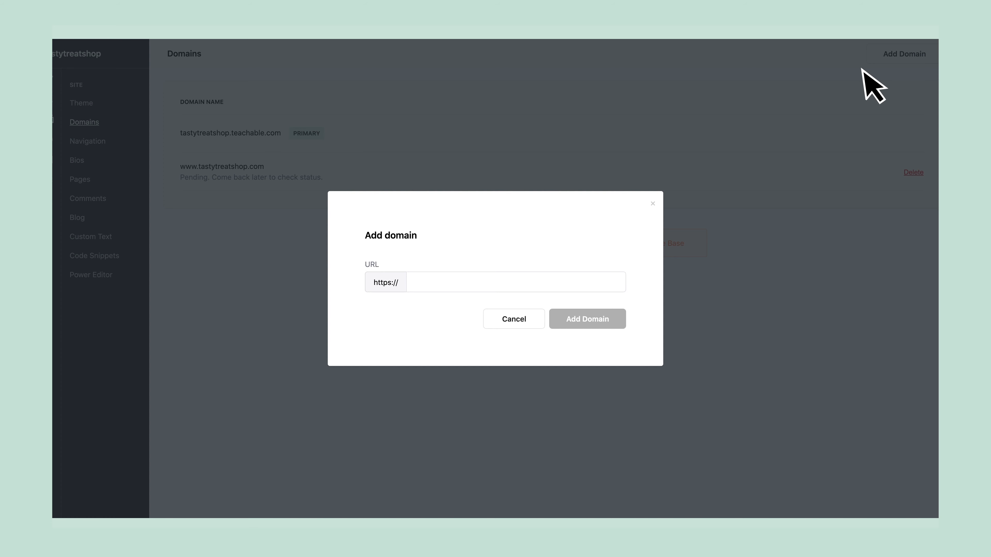
{"action": "left_click", "coordinate": [410, 288]}
{"action": "type", "text": "tastytreatshop.com"}
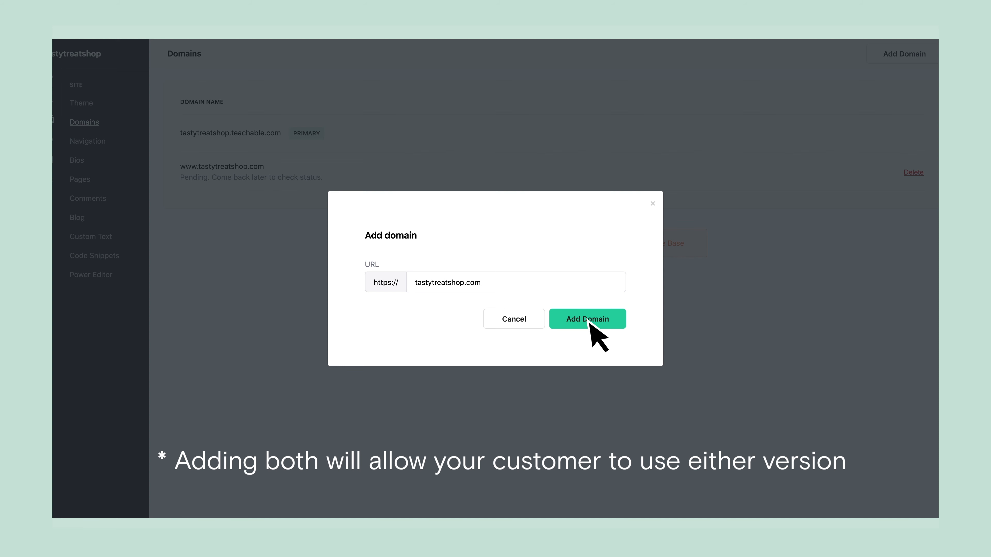
{"action": "left_click", "coordinate": [590, 321]}
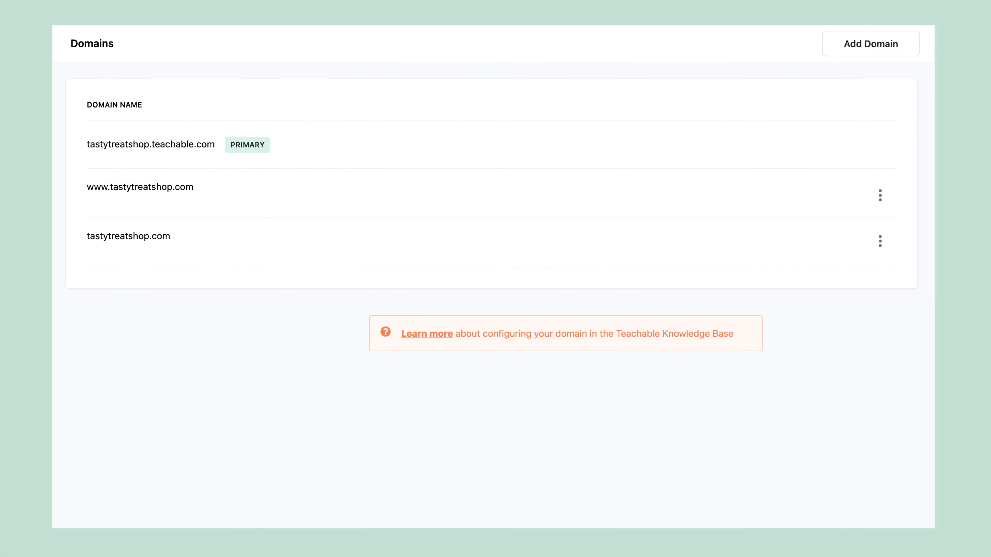
- View the management options for the tastytreatshop.com domain, and close them without choosing one
{"action": "left_click", "coordinate": [881, 245]}
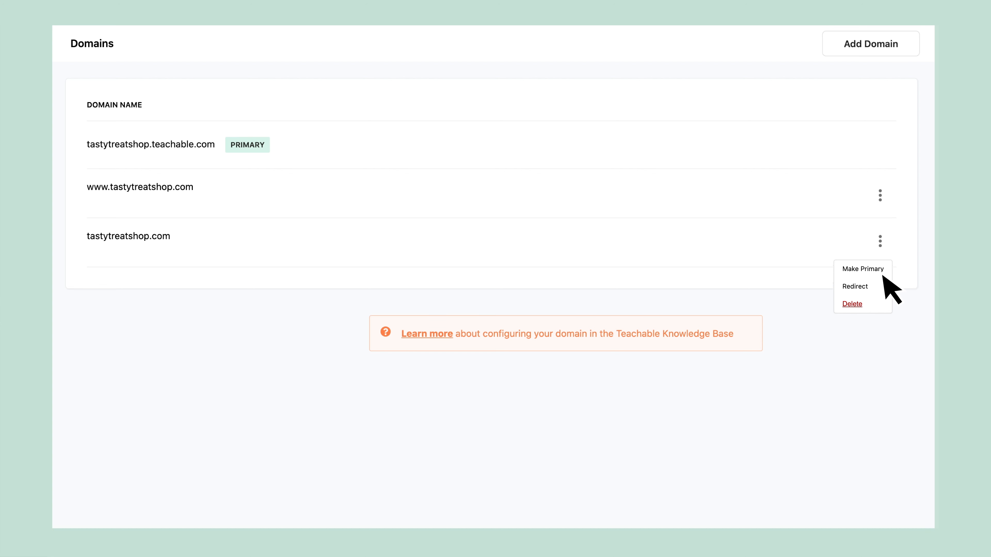
{"action": "left_click", "coordinate": [903, 276]}
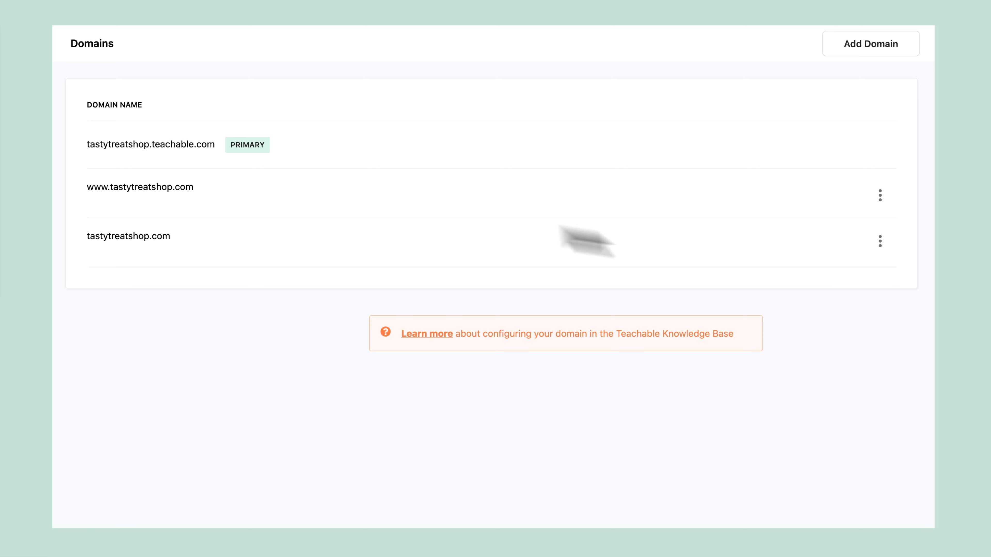